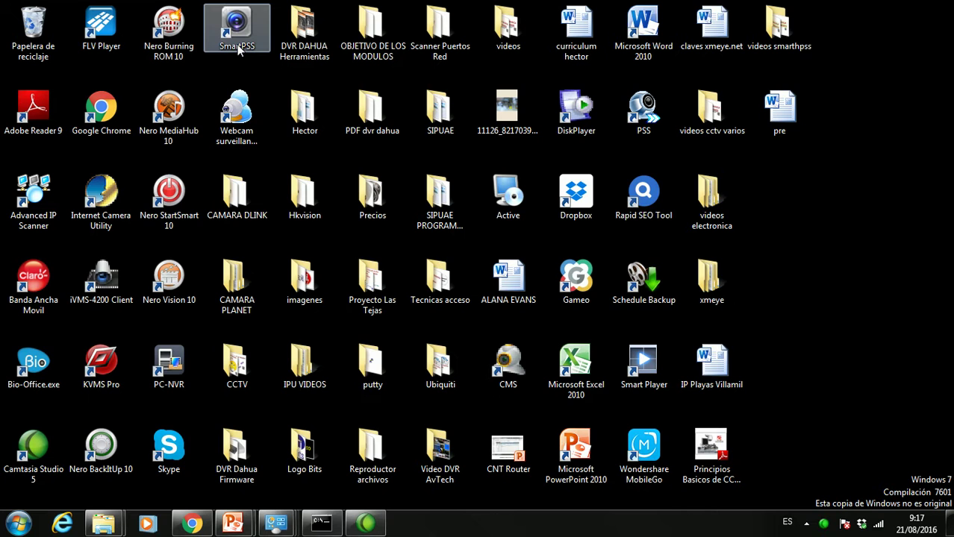
- Launch SmartPSS with the saved admin login and open its General settings
double_click(238, 49)
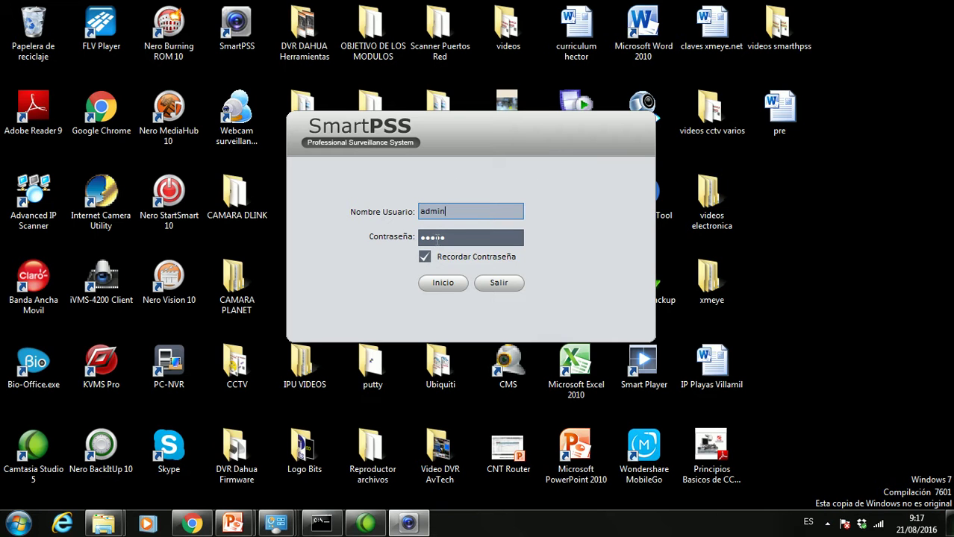
click(445, 287)
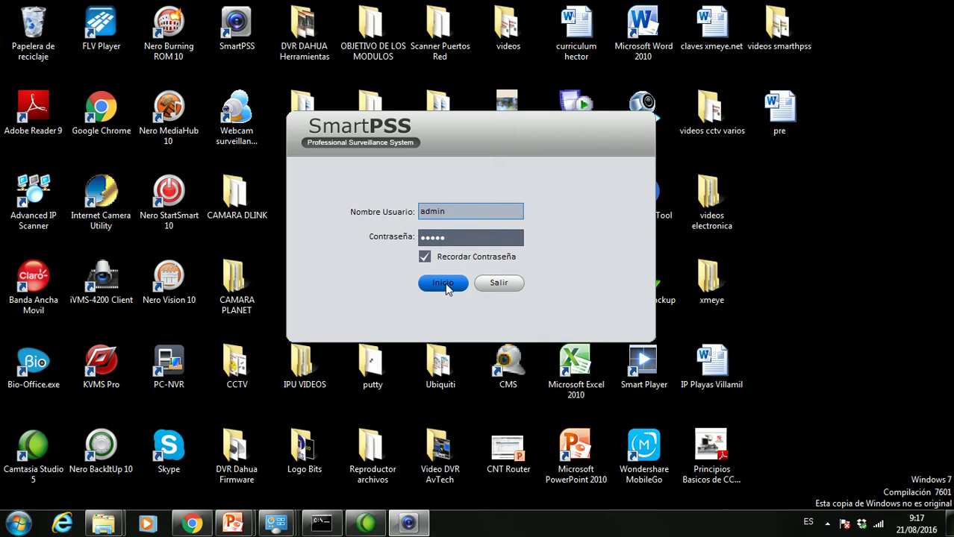
click(445, 286)
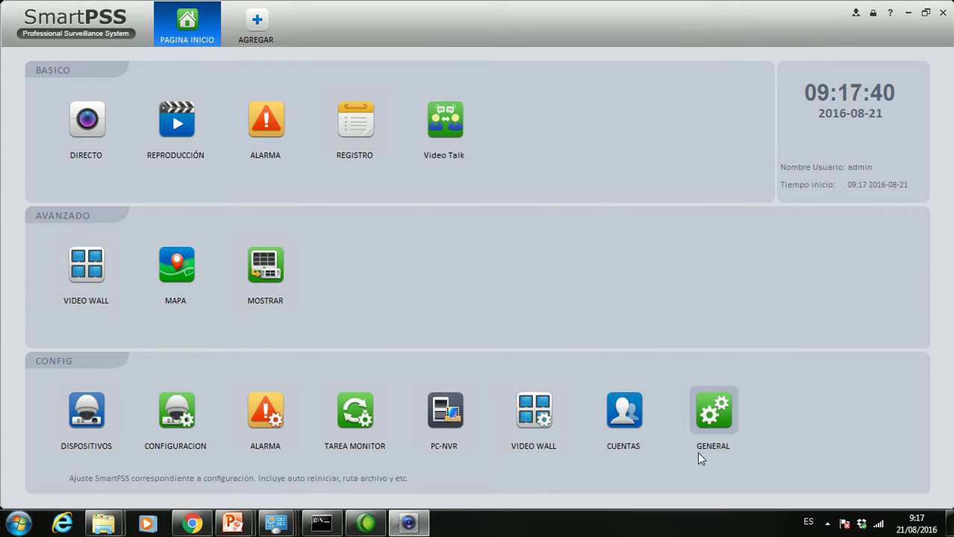
click(727, 420)
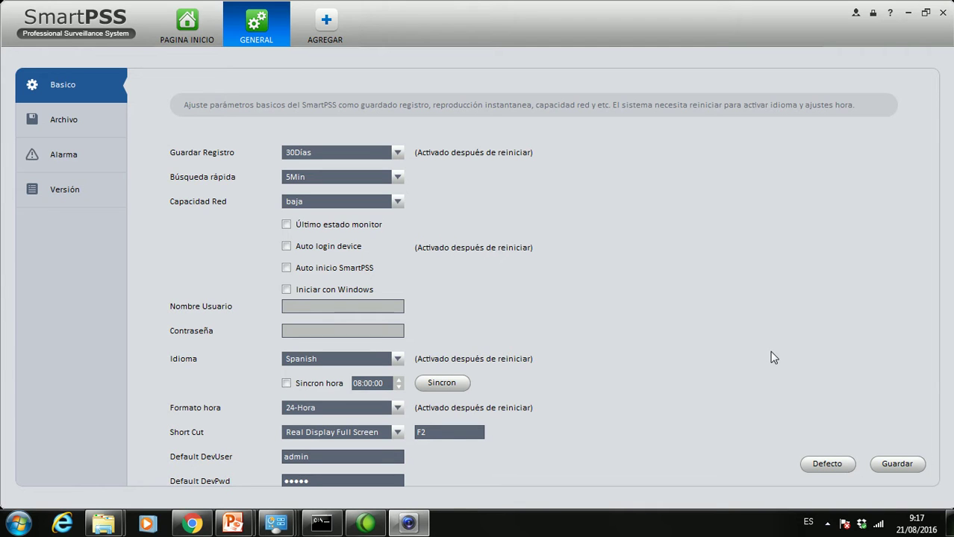
- Exit SmartPSS and log back in with the saved admin account
click(942, 16)
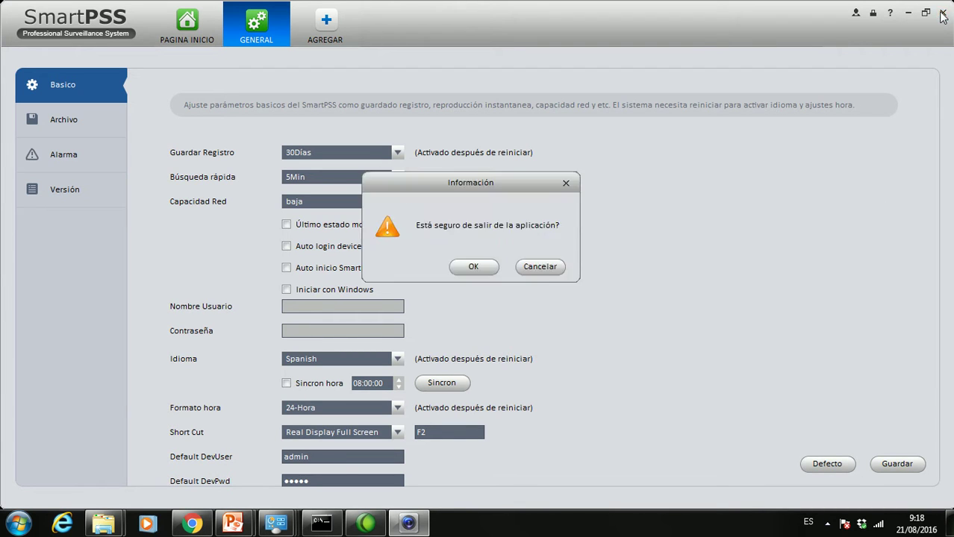
click(475, 266)
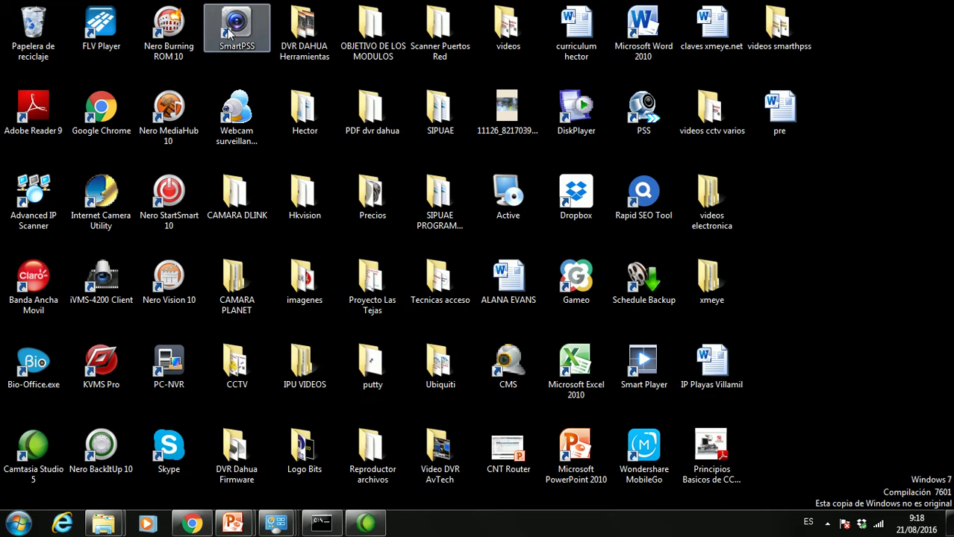
double_click(229, 32)
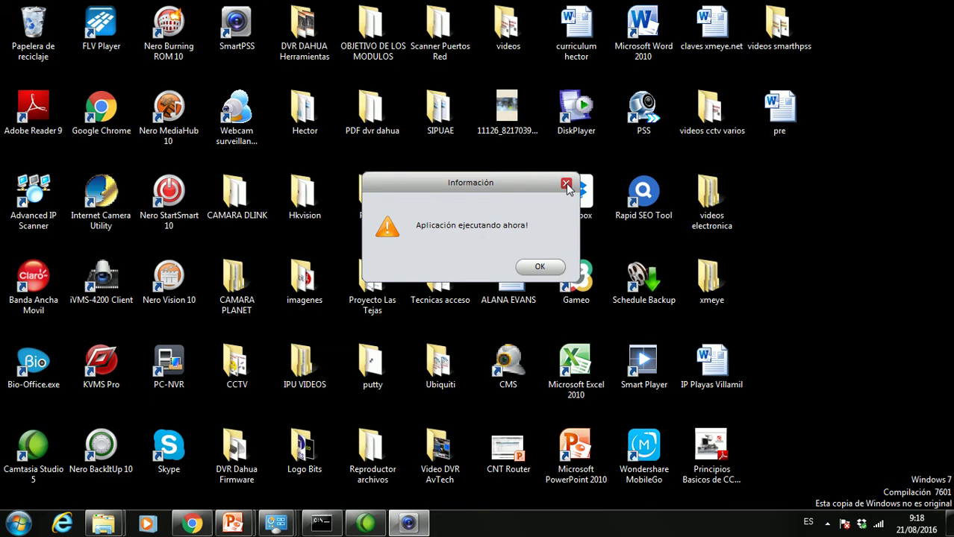
click(566, 184)
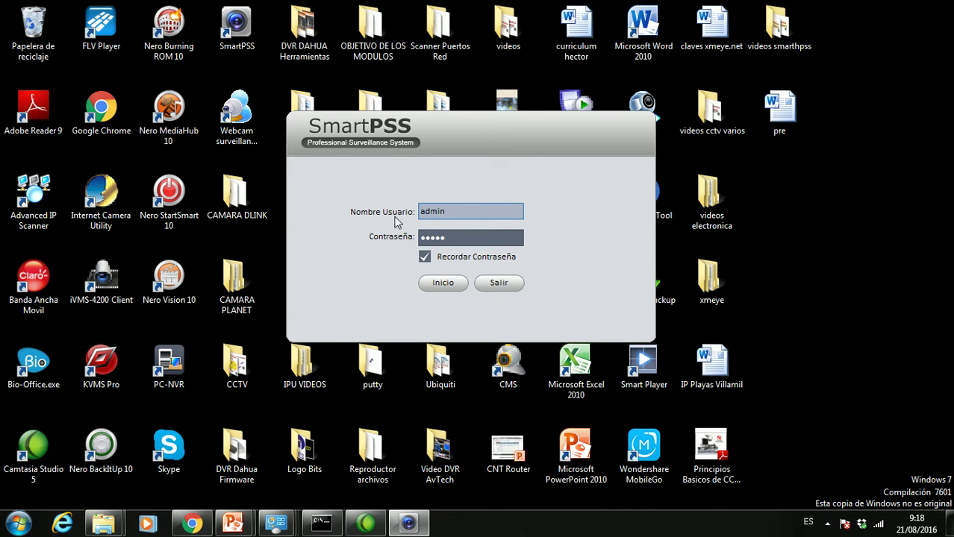
click(451, 285)
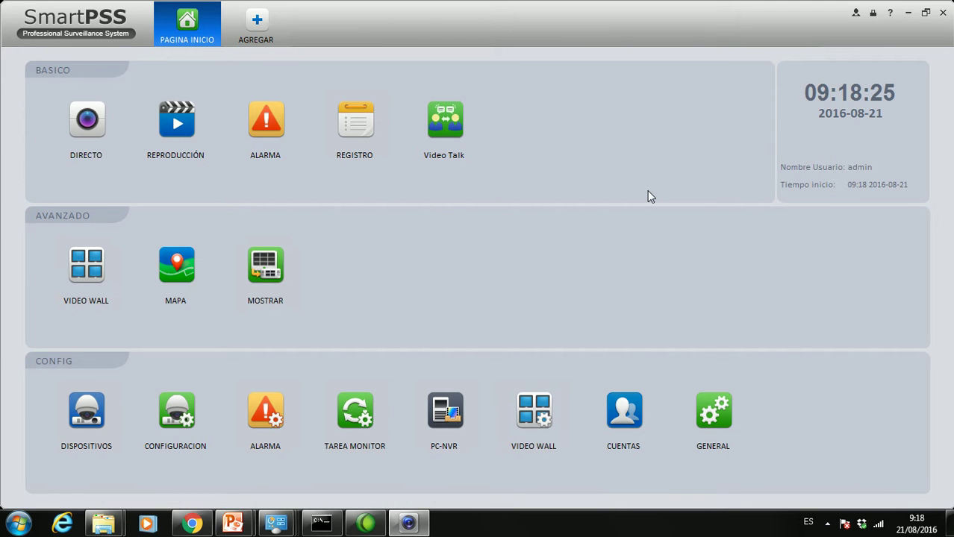
- Delete the second user in the Cuentas user list
click(628, 429)
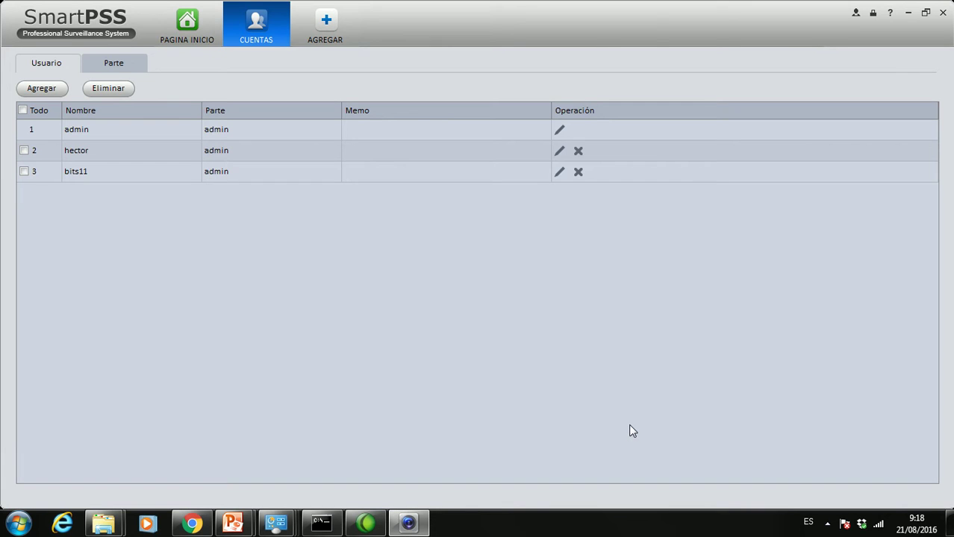
click(578, 152)
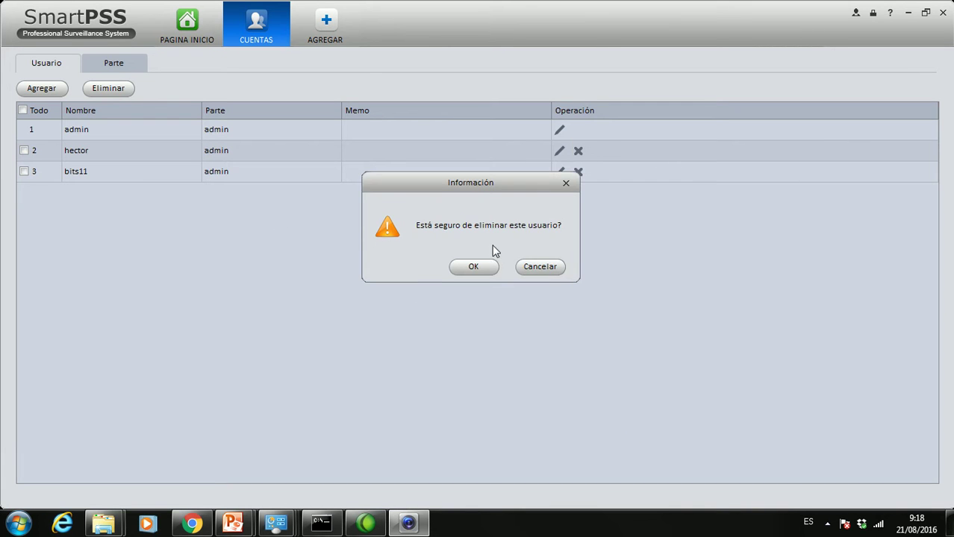
click(474, 267)
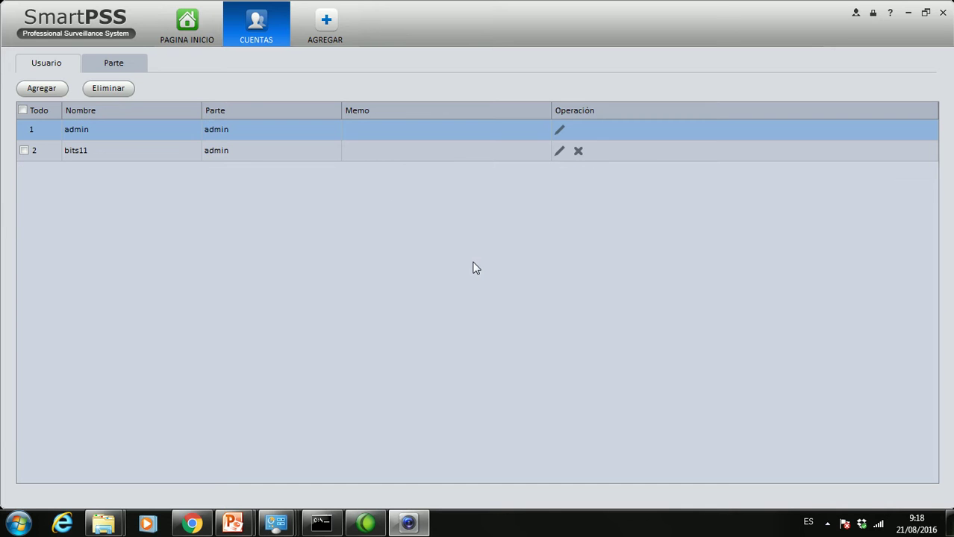
- Add a new user account, entering the user name and the password with its confirmation
click(41, 90)
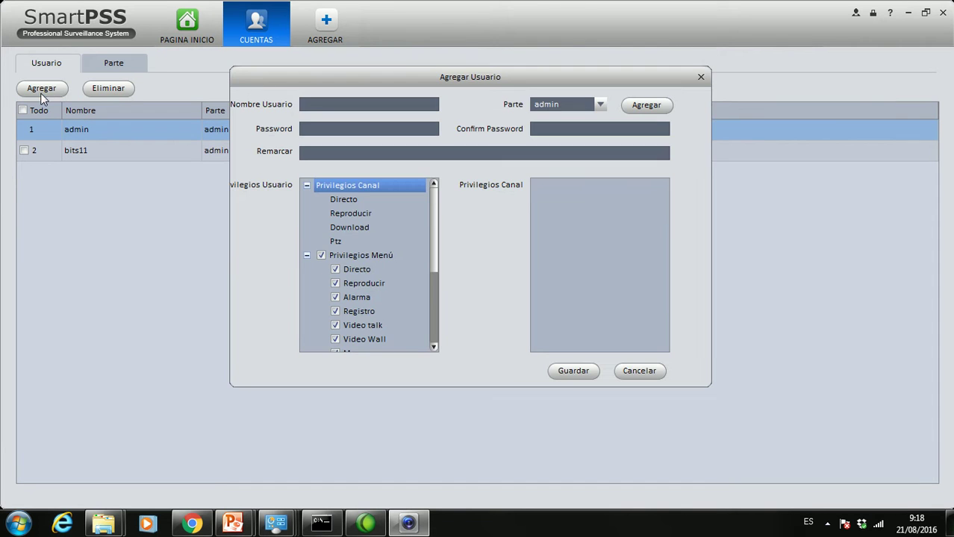
click(321, 107)
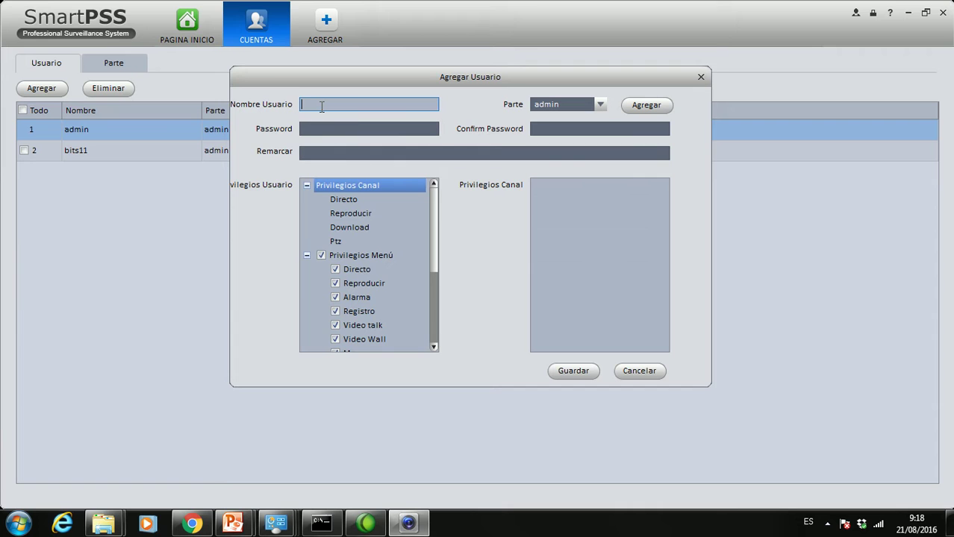
text(hector)
click(322, 130)
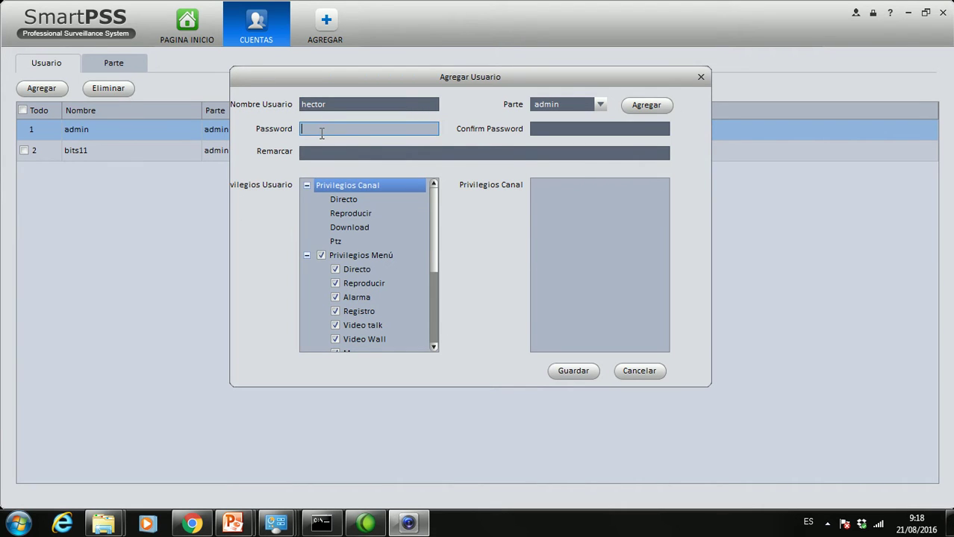
text(******)
click(567, 127)
text(******)
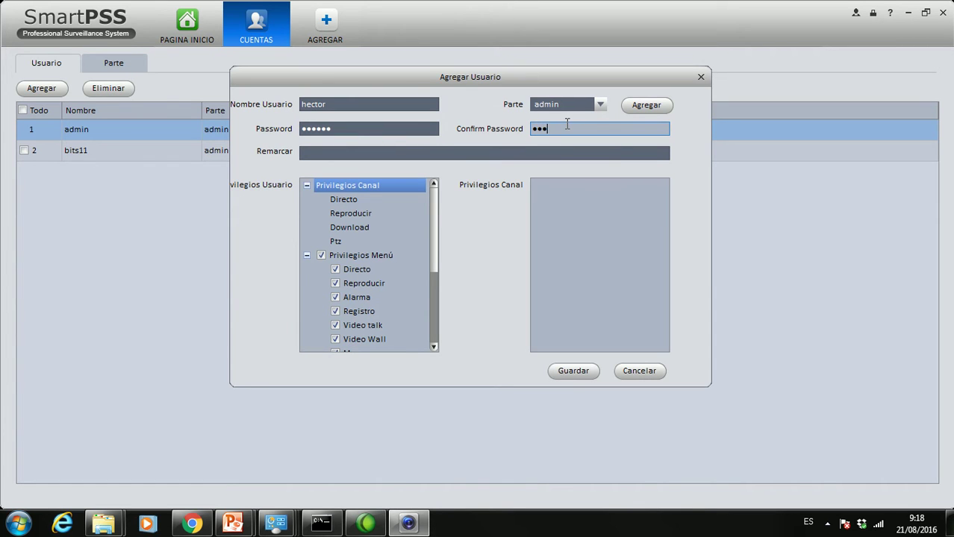
- Remove the new user's Directo channel privilege for vet samborondon and for the first three cameras of the first device
click(369, 200)
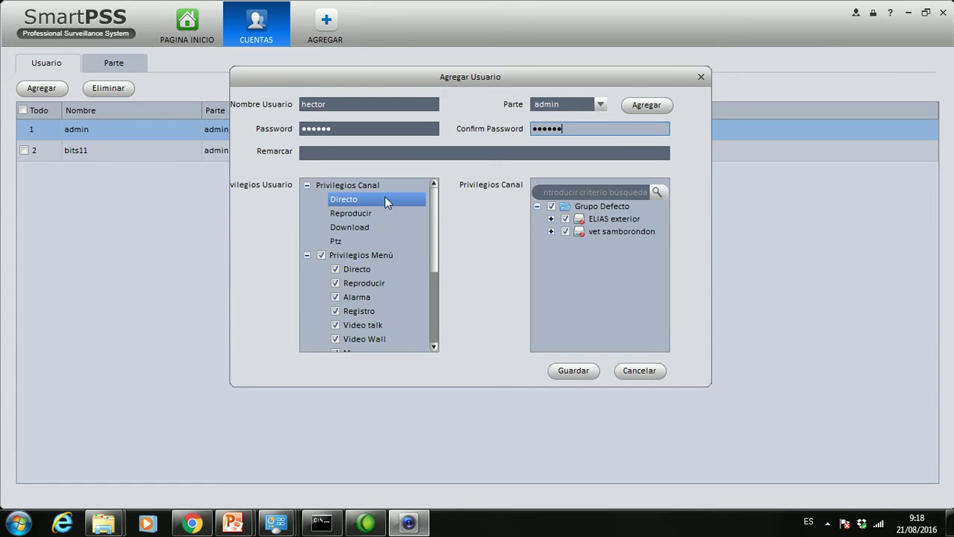
click(564, 233)
click(564, 233)
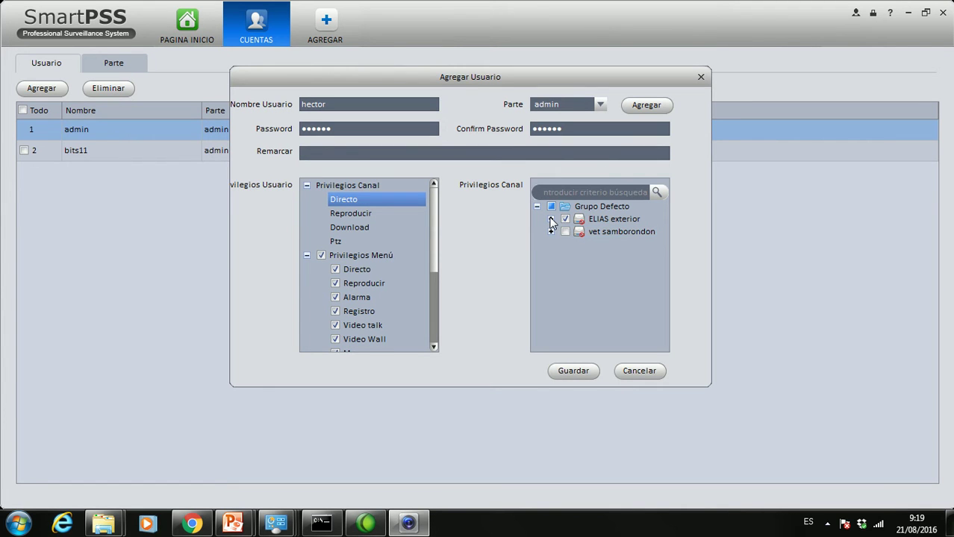
click(550, 220)
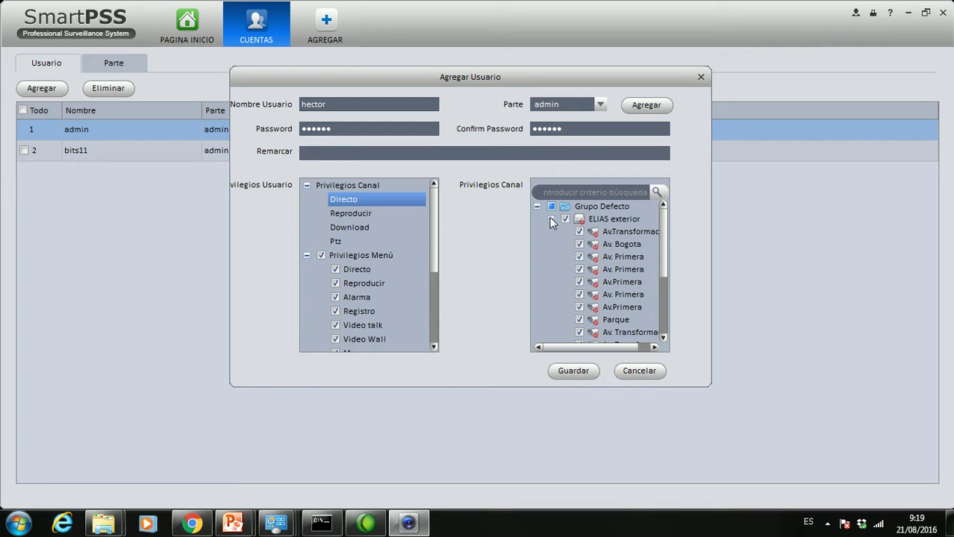
click(579, 232)
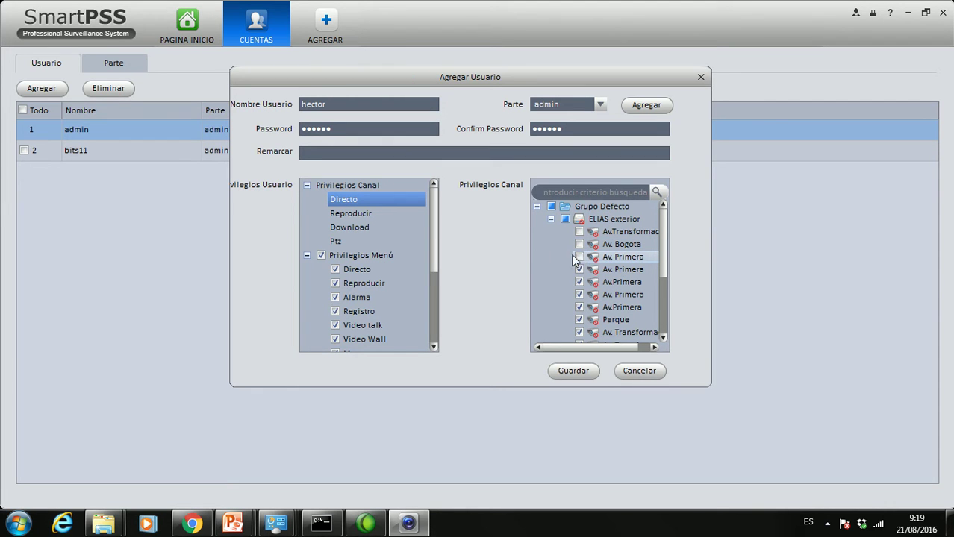
- Remove the new user's Reproducir and Download channel privileges for both devices in Grupo Defecto
click(365, 214)
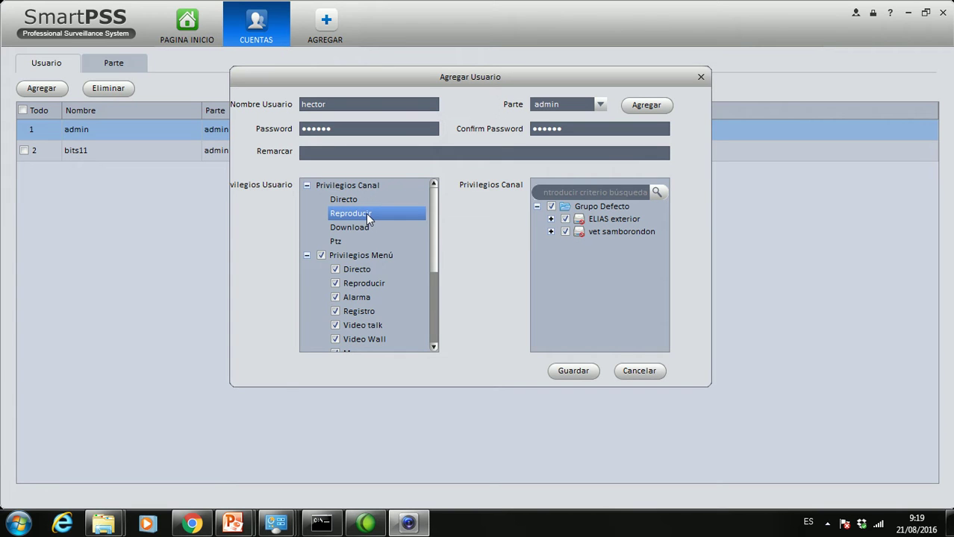
click(566, 232)
click(564, 219)
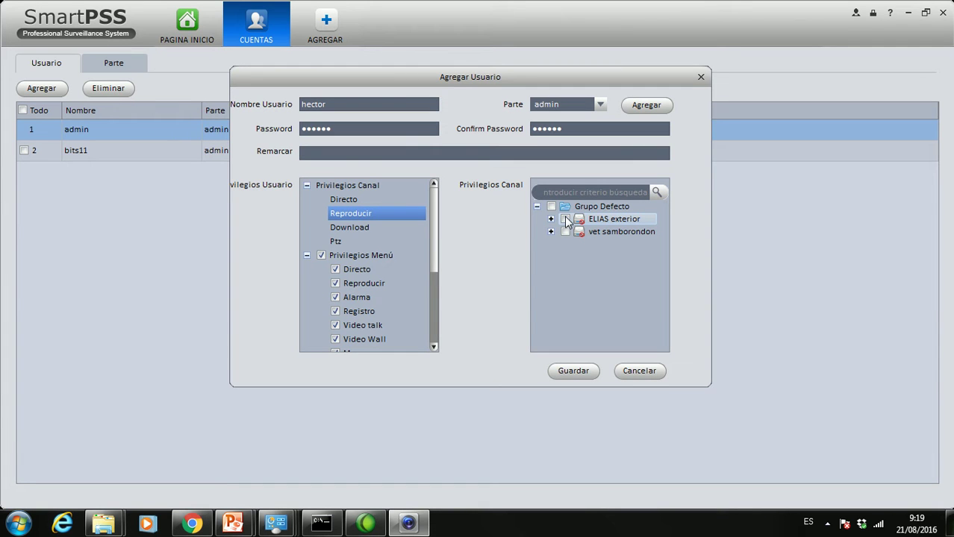
click(344, 227)
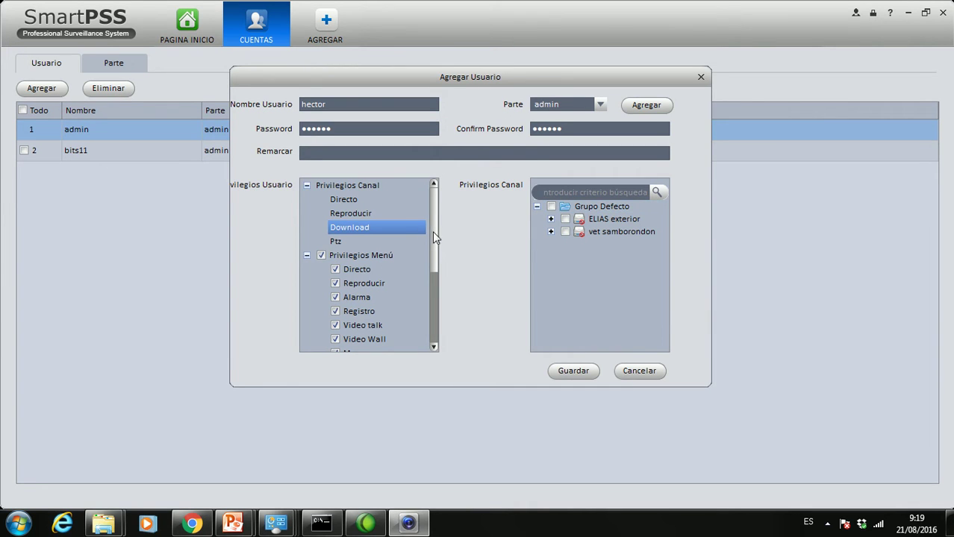
- Disable the Reproducir, Cuentas and General menu privileges for the new user and save the account
drag(431, 233, 433, 251)
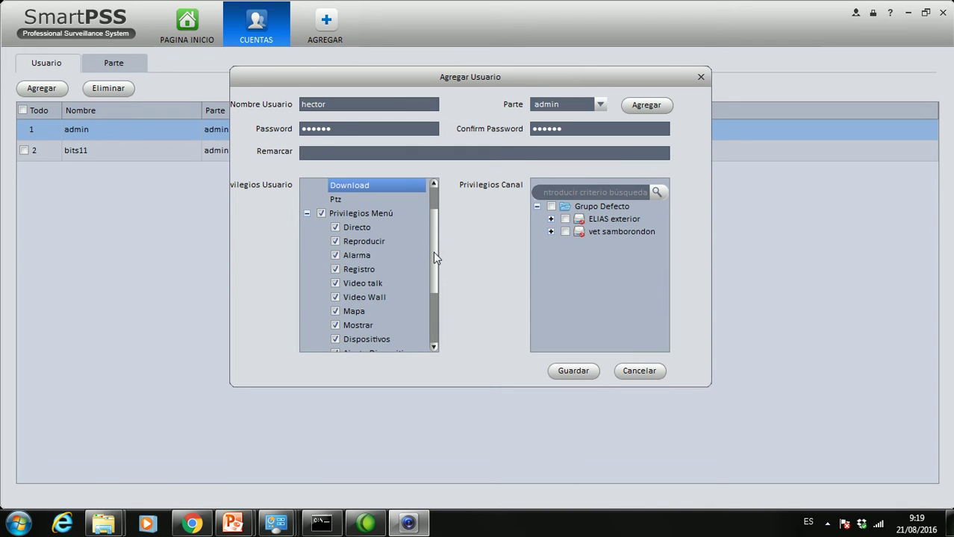
click(335, 242)
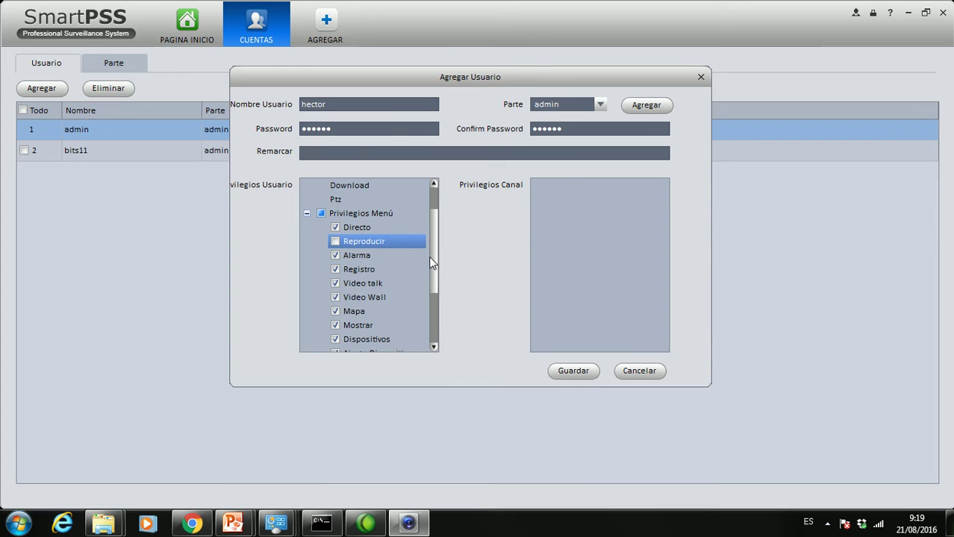
drag(433, 257, 432, 303)
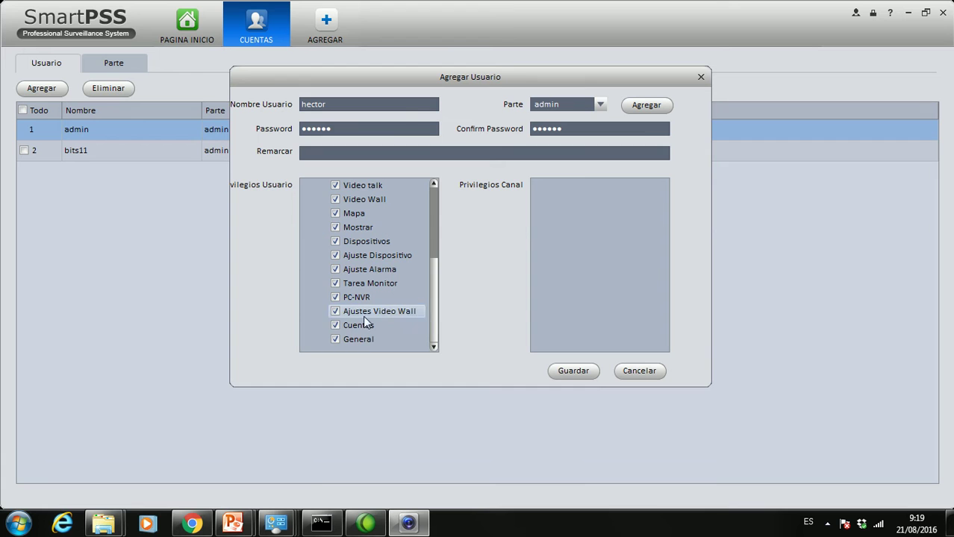
click(336, 327)
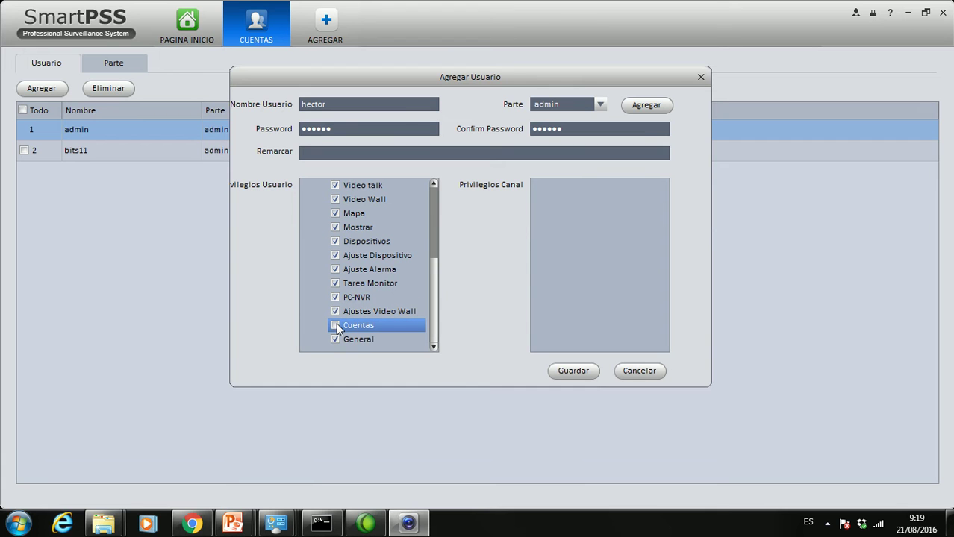
click(336, 340)
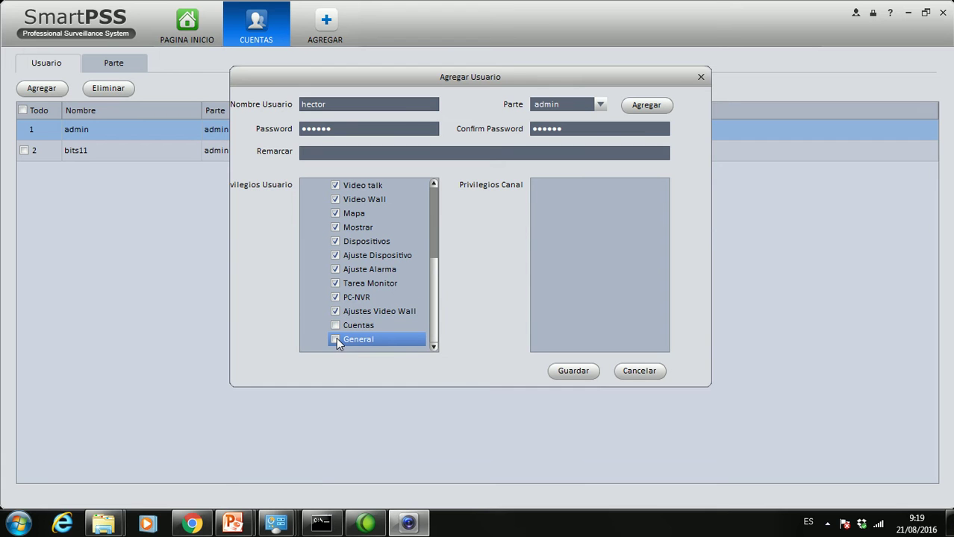
click(579, 374)
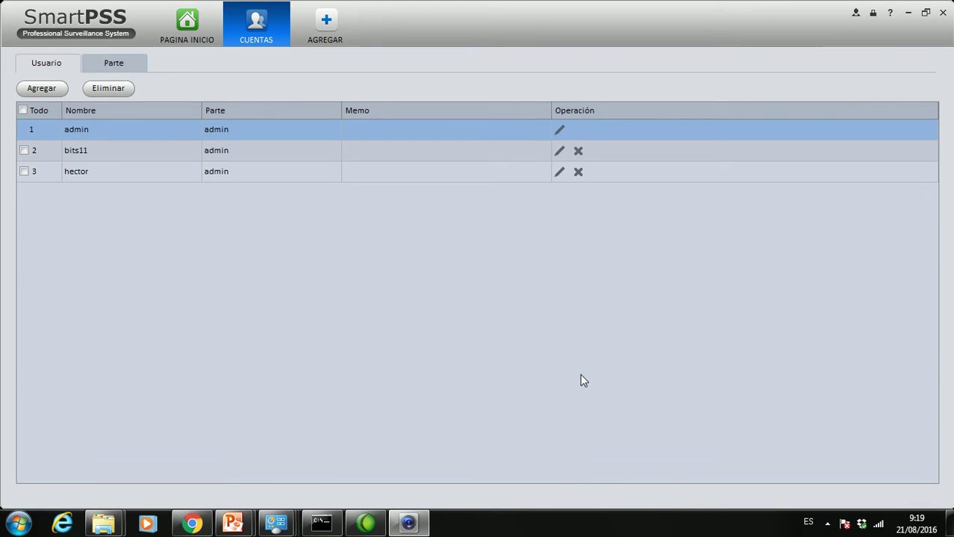
- Exit the admin session and start SmartPSS again
click(943, 14)
click(471, 267)
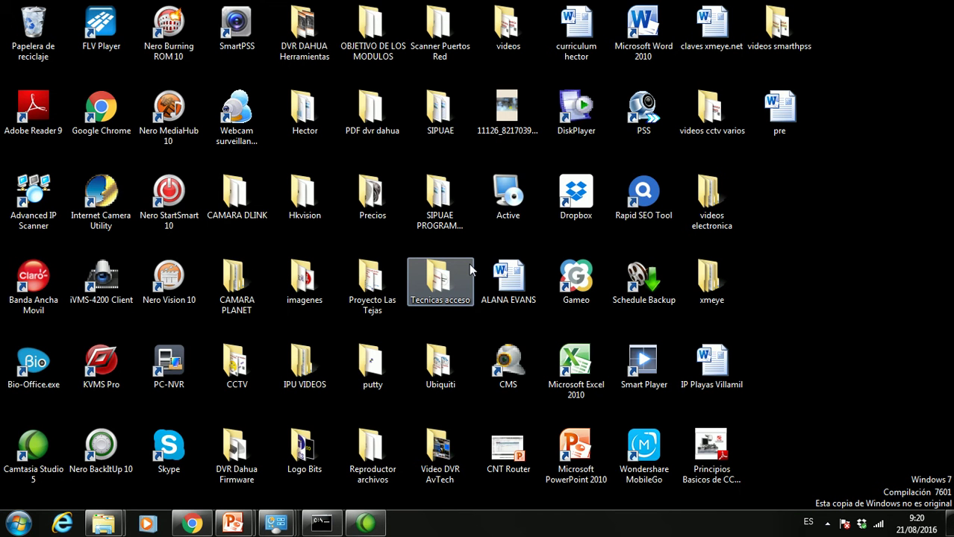
double_click(246, 30)
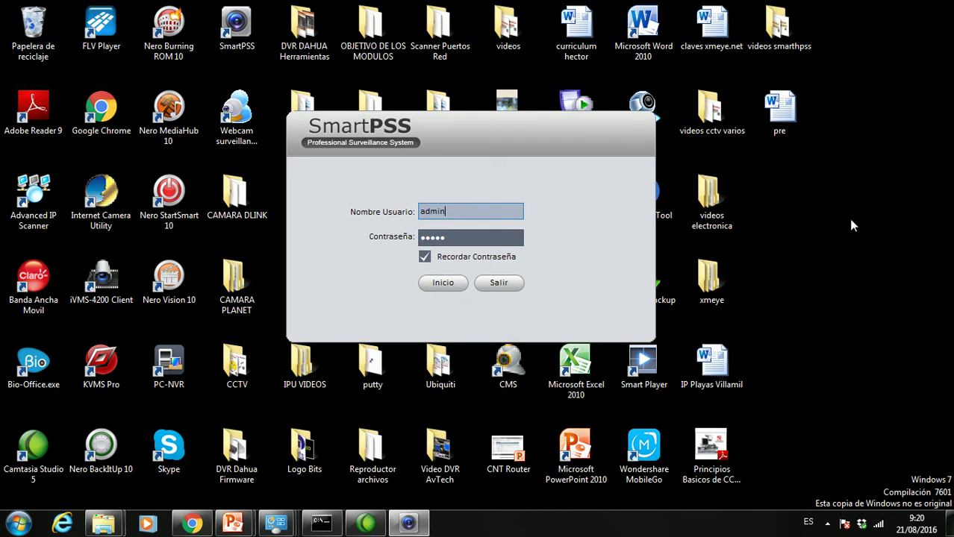
- Log in with the new user's name and account password
drag(469, 212, 289, 214)
text(hector)
key(Tab)
text(******)
click(439, 282)
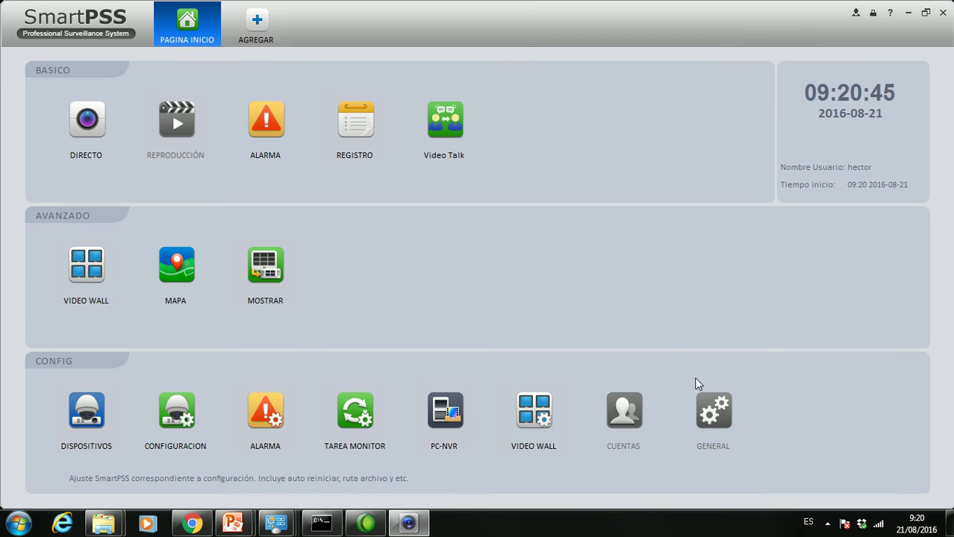
- Open the live view and log in to the first device in Grupo Defecto
click(104, 126)
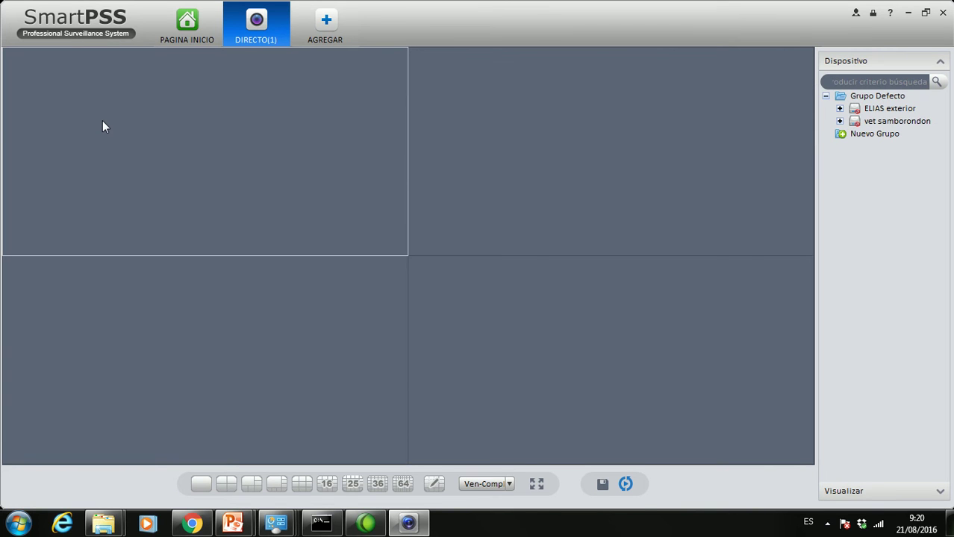
click(839, 109)
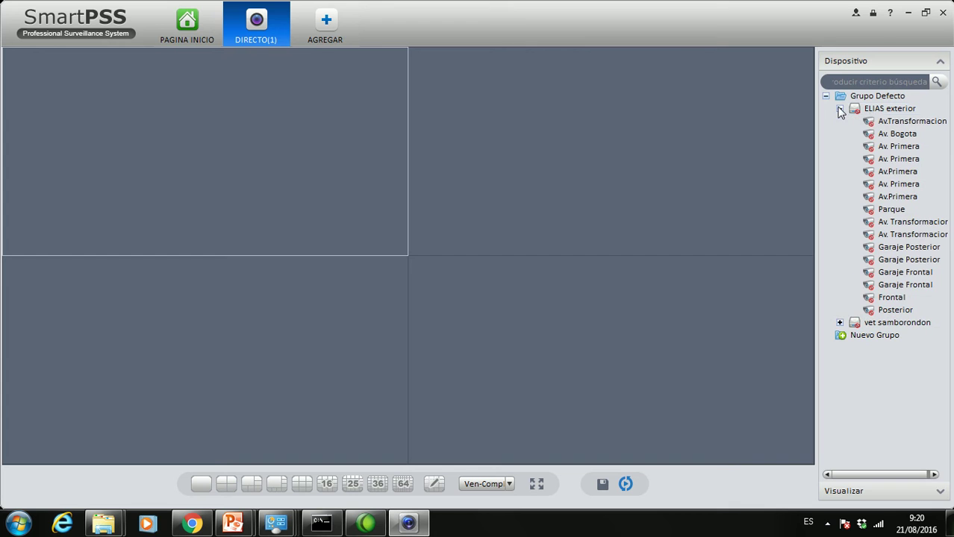
right_click(880, 112)
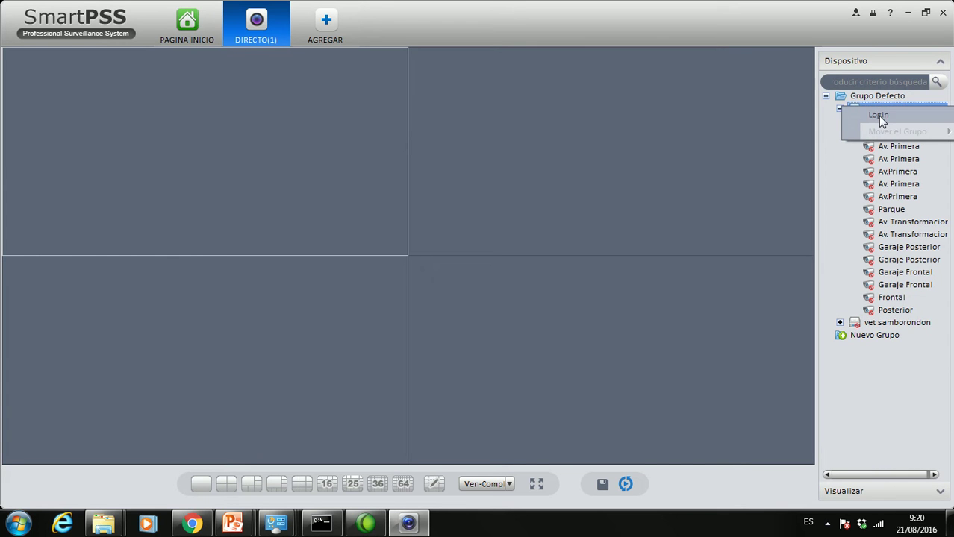
click(878, 116)
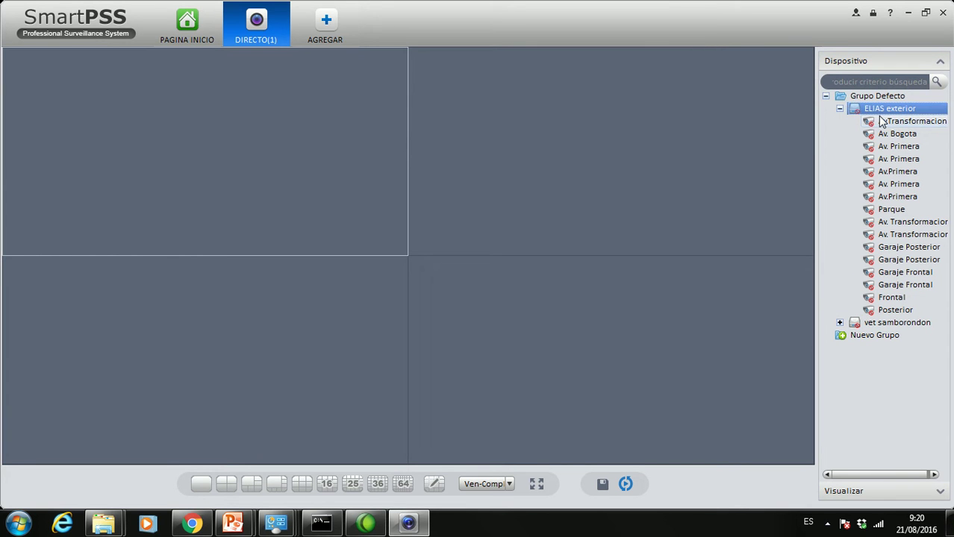
click(882, 121)
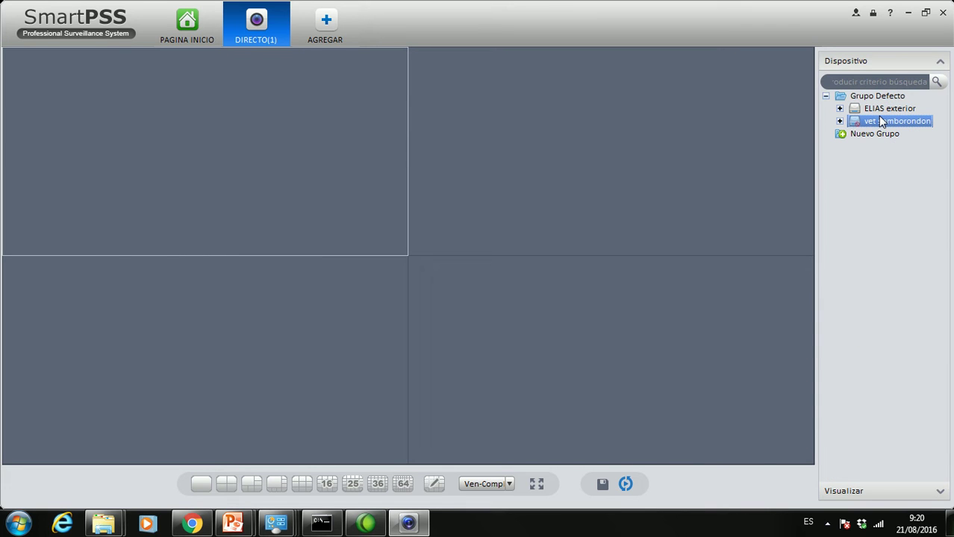
- Expand the first device and try to open live video from Av.Transformacion, Av. Bogota and the first two Av. Primera channels
click(840, 109)
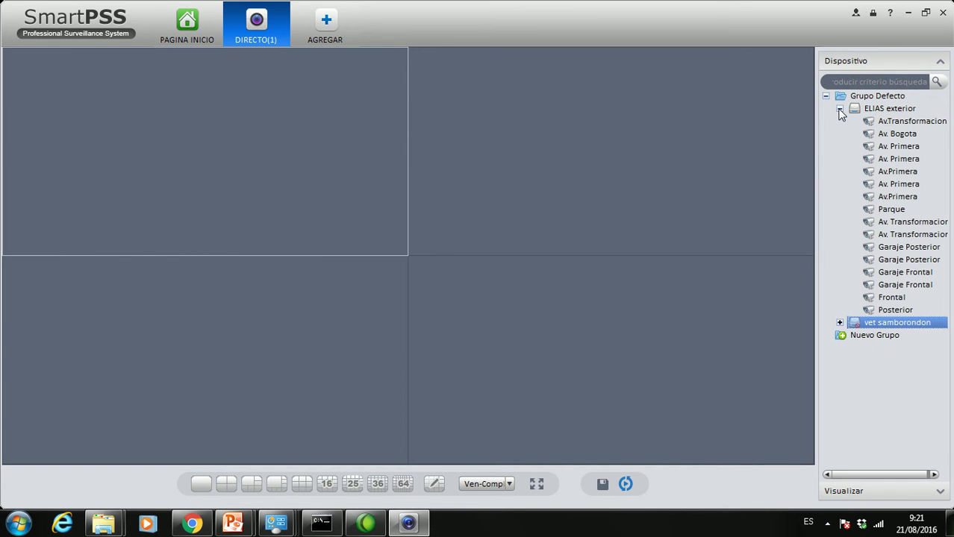
double_click(915, 124)
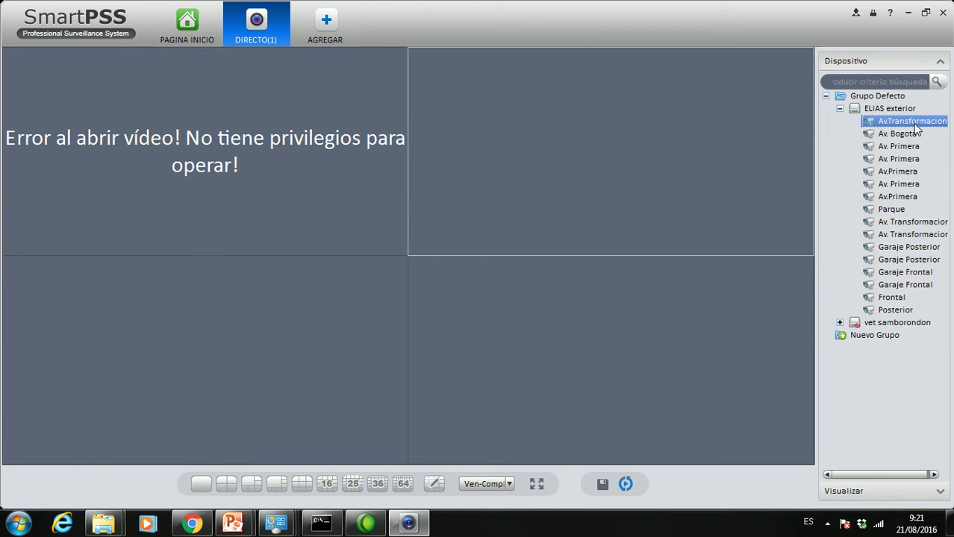
double_click(907, 136)
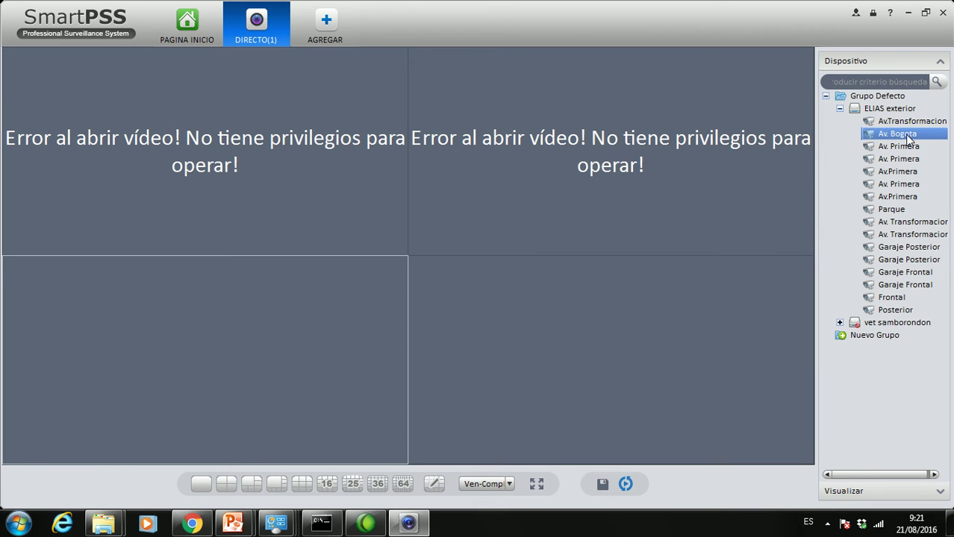
double_click(904, 147)
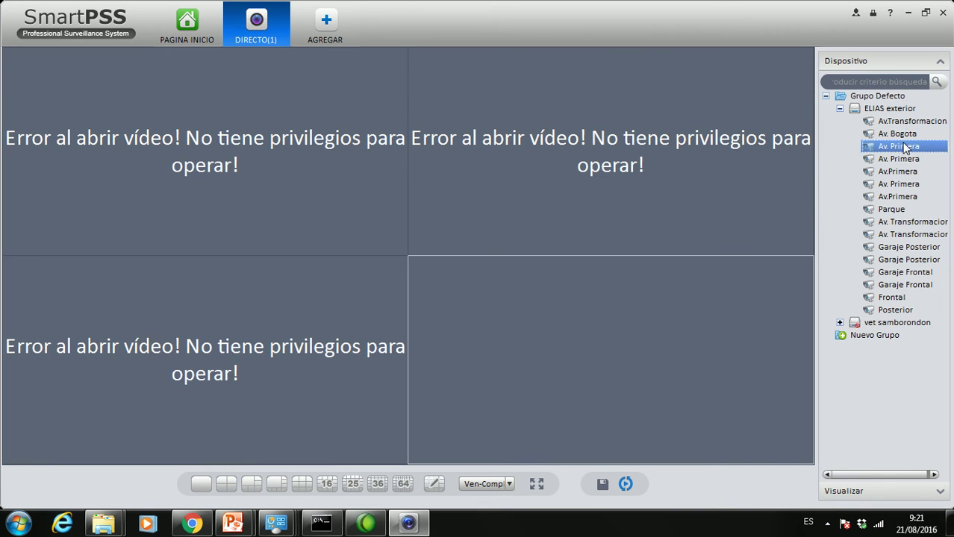
double_click(898, 159)
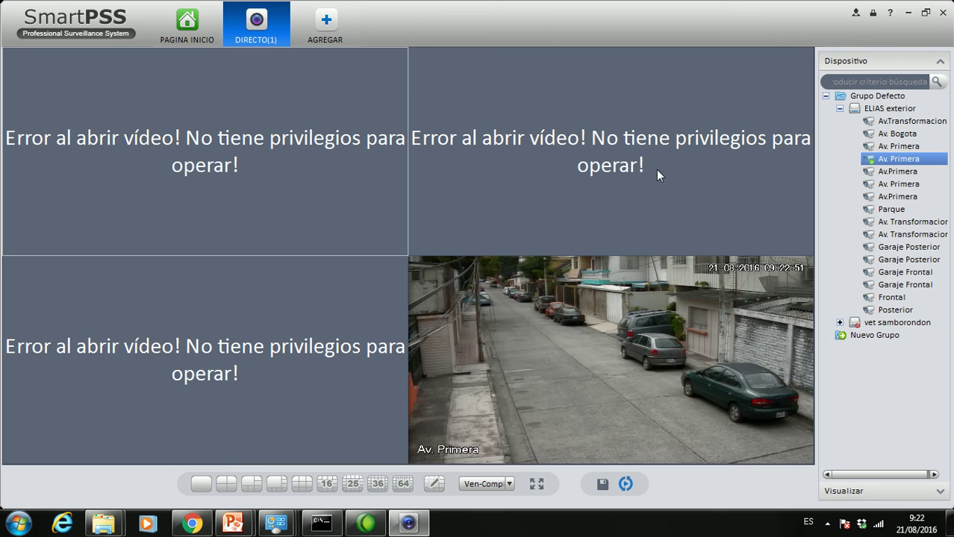
click(827, 525)
right_click(827, 431)
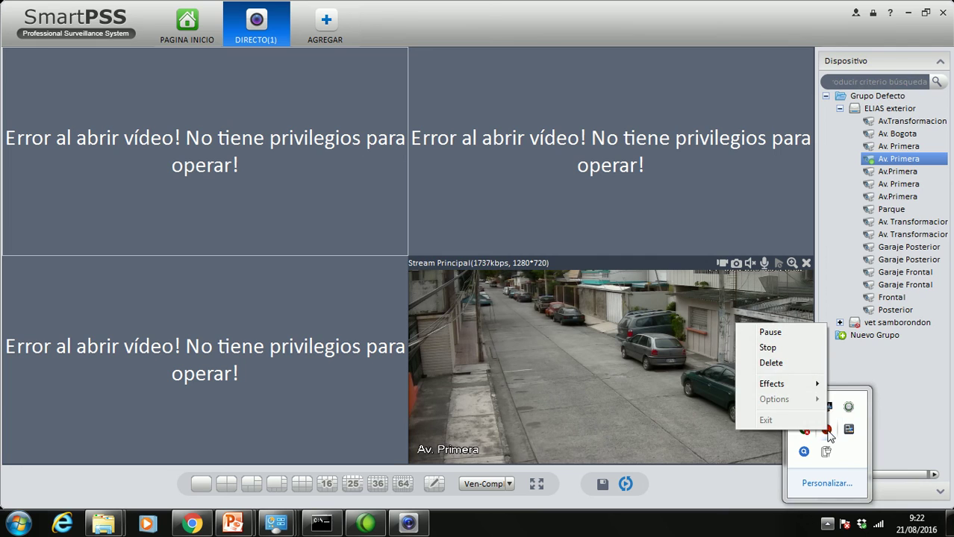